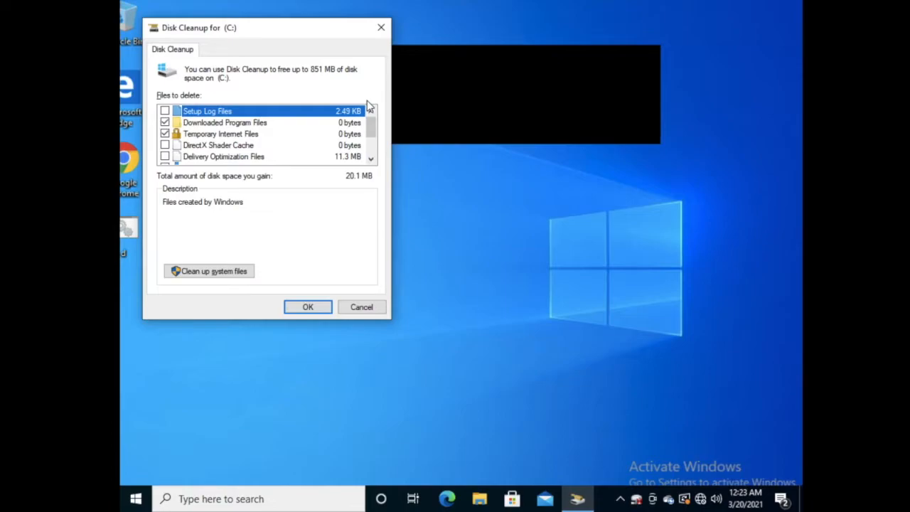
Close Disk Cleanup without cleaning anything and open Task Scheduler
{"action": "left_click", "coordinate": [362, 307]}
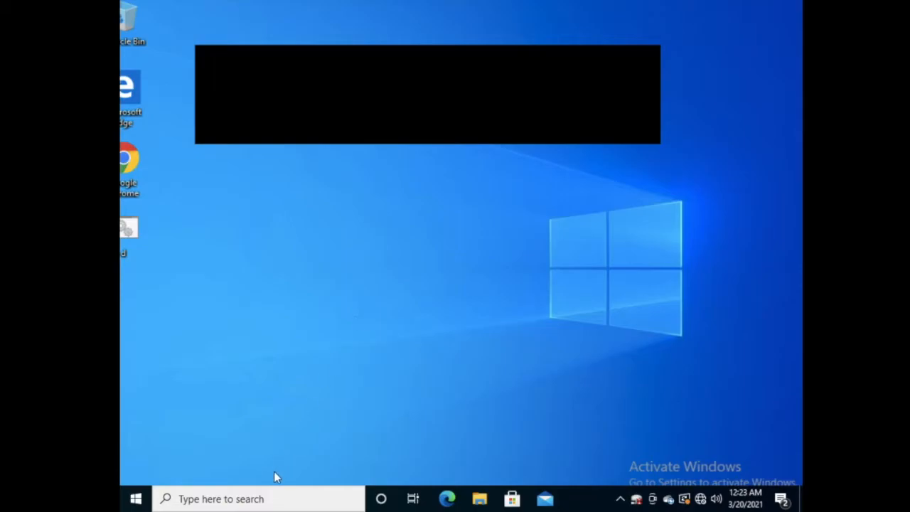
{"action": "left_click", "coordinate": [246, 499]}
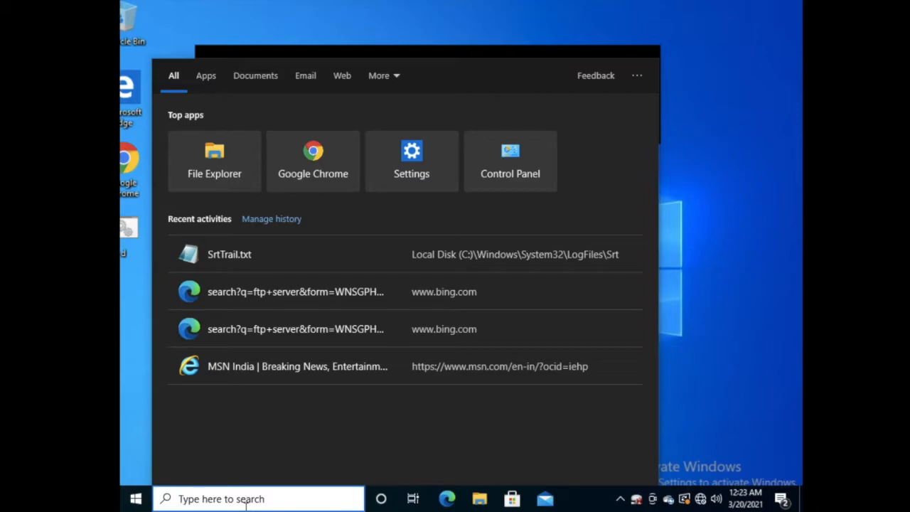
{"action": "type", "text": "task"}
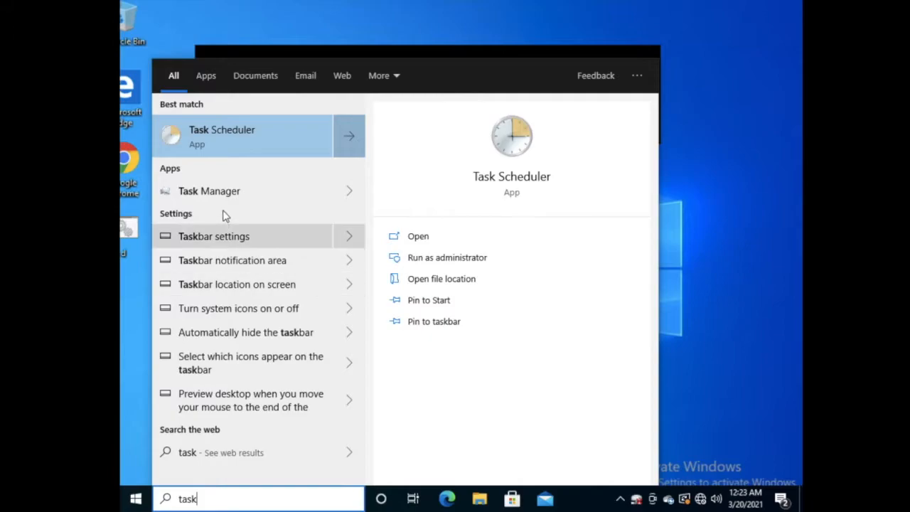
{"action": "left_click", "coordinate": [252, 135]}
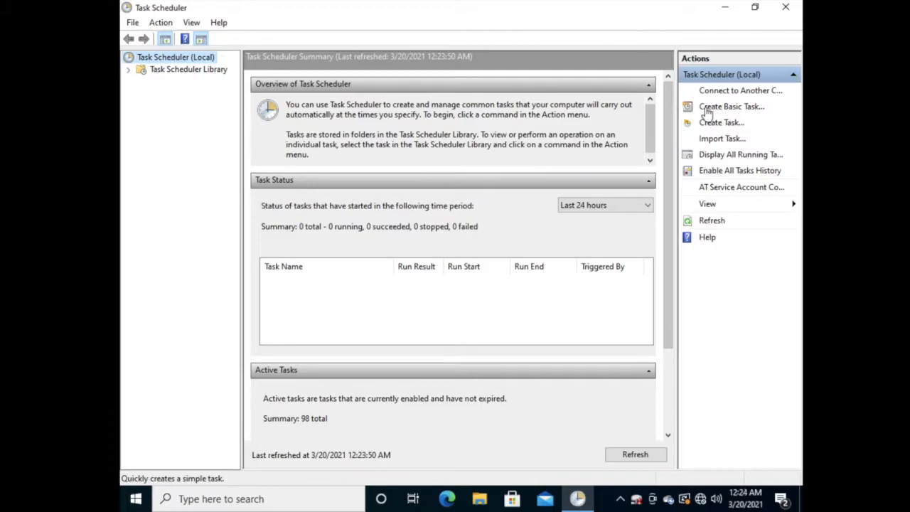
Start a new basic task named Disk-cleanup and leave its description empty
{"action": "left_click", "coordinate": [161, 23]}
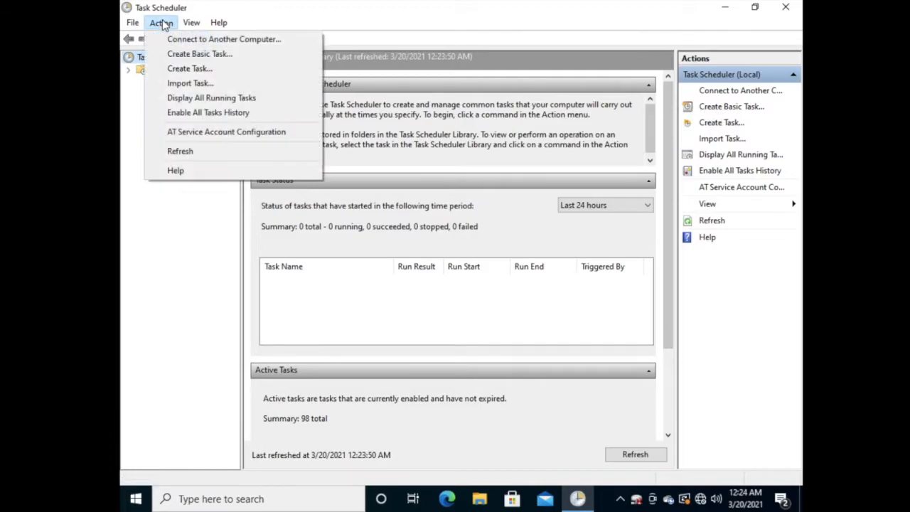
{"action": "left_click", "coordinate": [217, 55]}
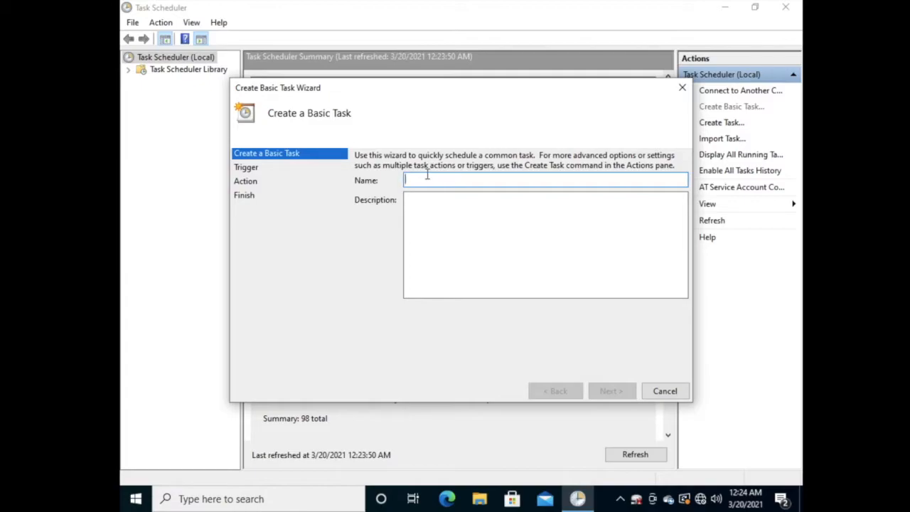
{"action": "type", "text": "Disk-cleanup"}
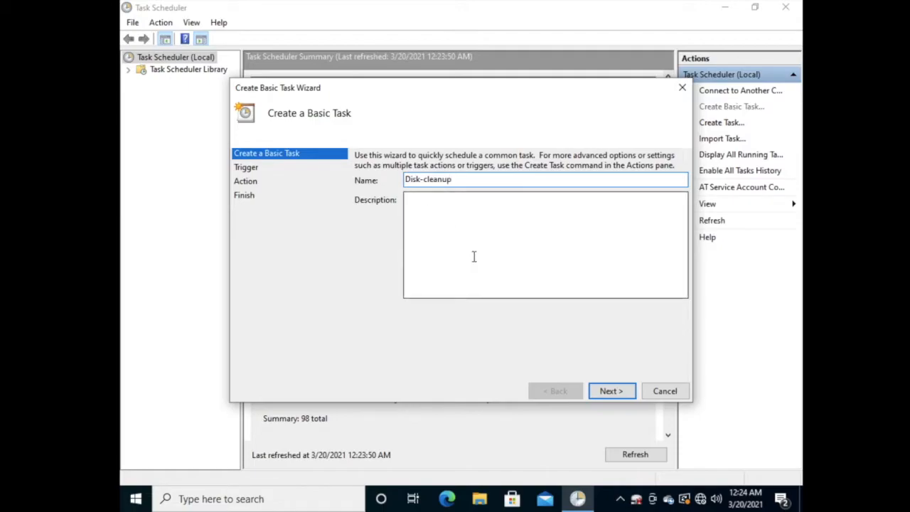
{"action": "left_click", "coordinate": [430, 215]}
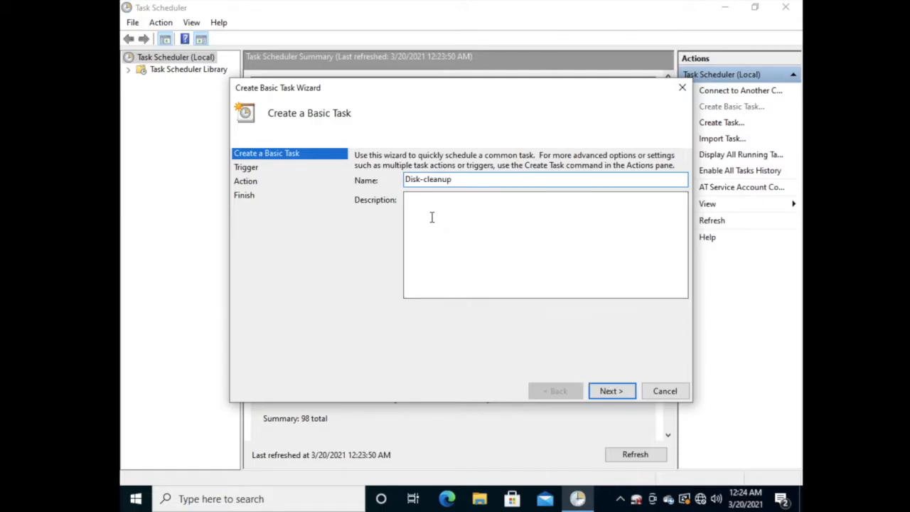
{"action": "left_click", "coordinate": [609, 393]}
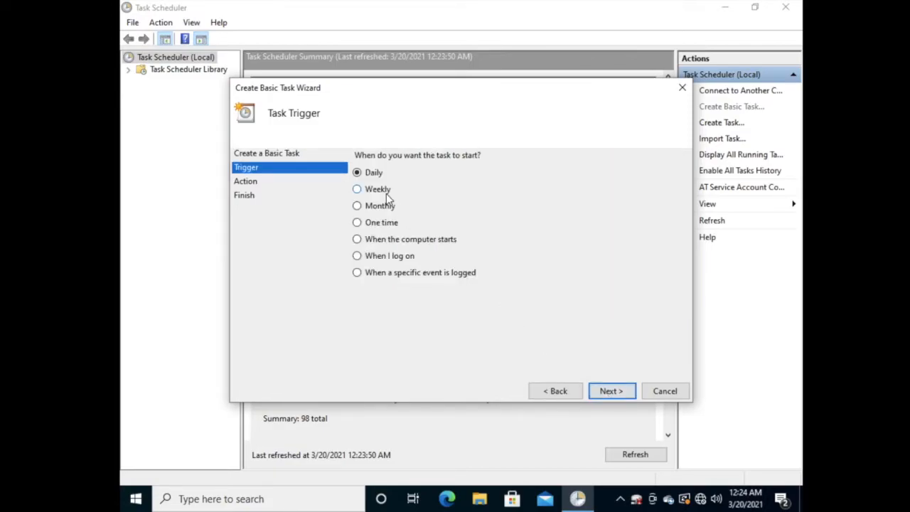
Set the task's trigger to weekly, recurring every week on Sunday
{"action": "left_click", "coordinate": [357, 189]}
{"action": "left_click", "coordinate": [357, 206]}
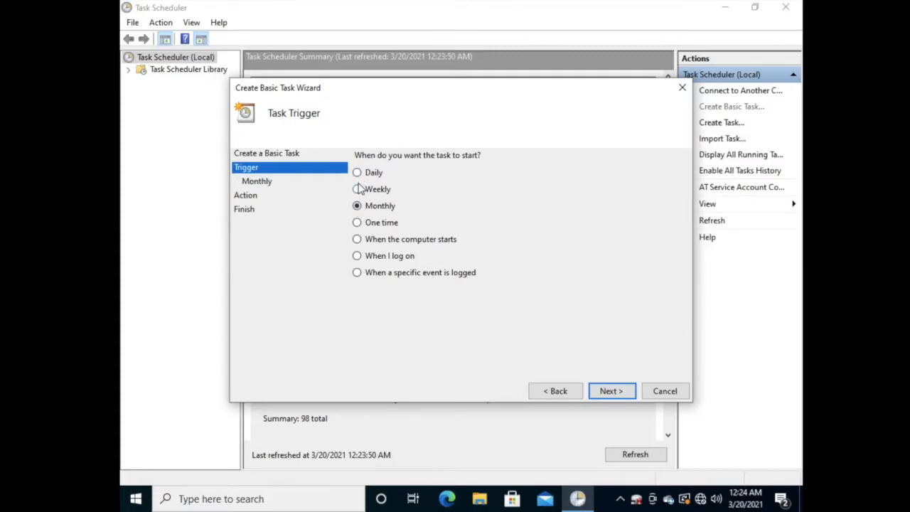
{"action": "left_click", "coordinate": [358, 189]}
{"action": "left_click", "coordinate": [610, 391]}
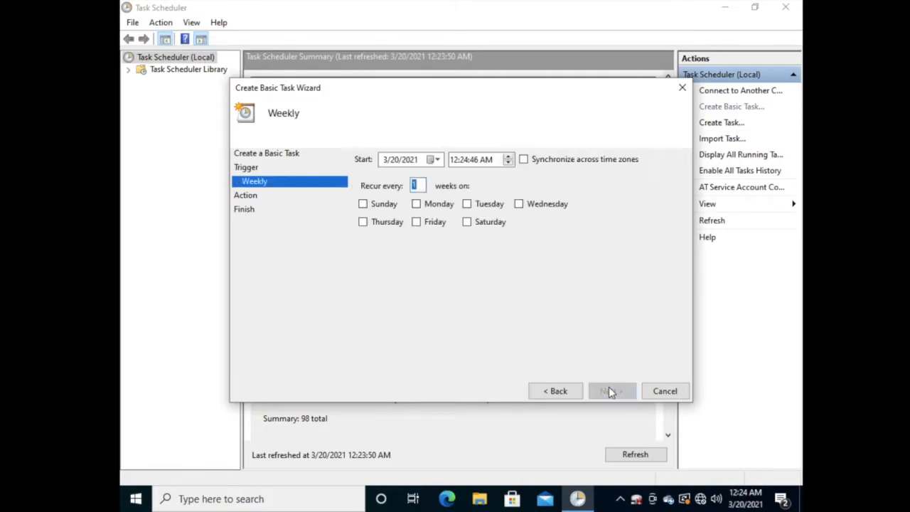
{"action": "left_click", "coordinate": [364, 205]}
{"action": "left_click", "coordinate": [610, 391]}
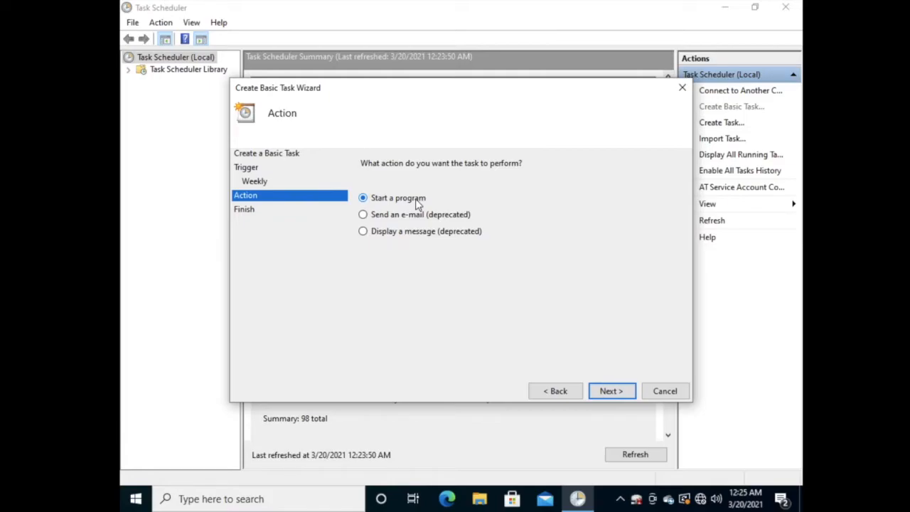
Make the task's action start a program and browse to the C:\Windows\System32 folder to find it
{"action": "left_click", "coordinate": [608, 390]}
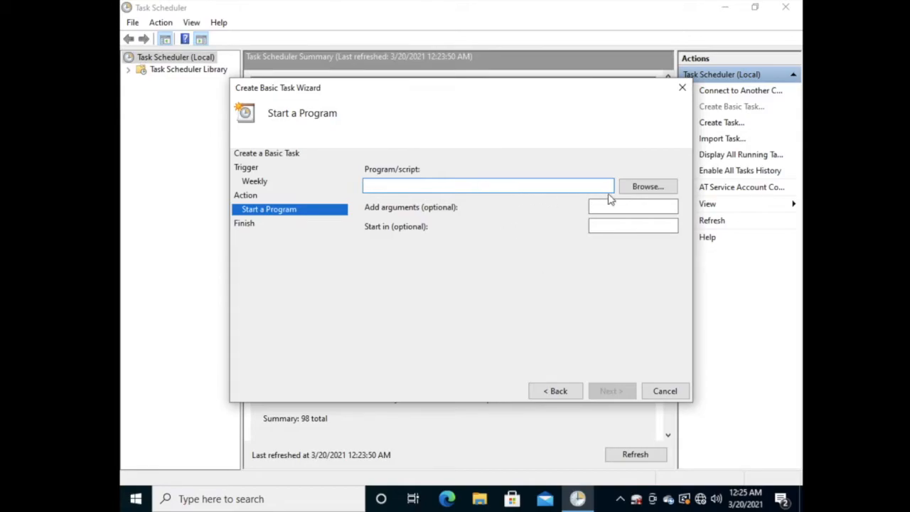
{"action": "left_click", "coordinate": [647, 189]}
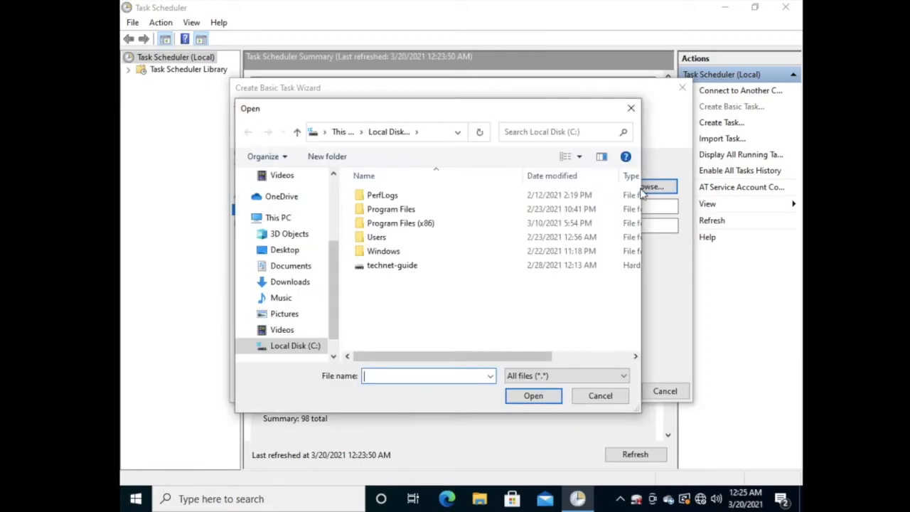
{"action": "left_click", "coordinate": [339, 131]}
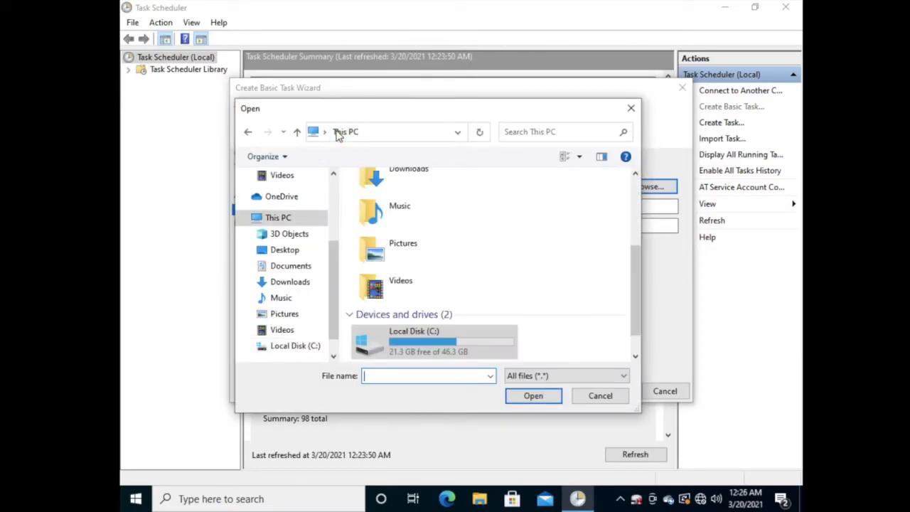
{"action": "double_click", "coordinate": [448, 346]}
{"action": "double_click", "coordinate": [382, 254]}
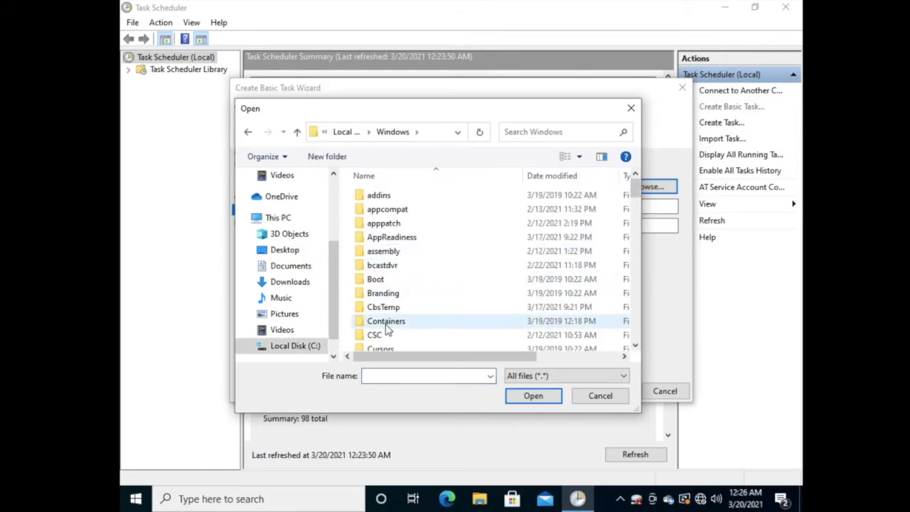
{"action": "scroll", "coordinate": [384, 323], "scroll_direction": "down", "scroll_amount": 2}
{"action": "scroll", "coordinate": [387, 328], "scroll_direction": "down", "scroll_amount": 1}
{"action": "scroll", "coordinate": [387, 331], "scroll_direction": "down", "scroll_amount": 13}
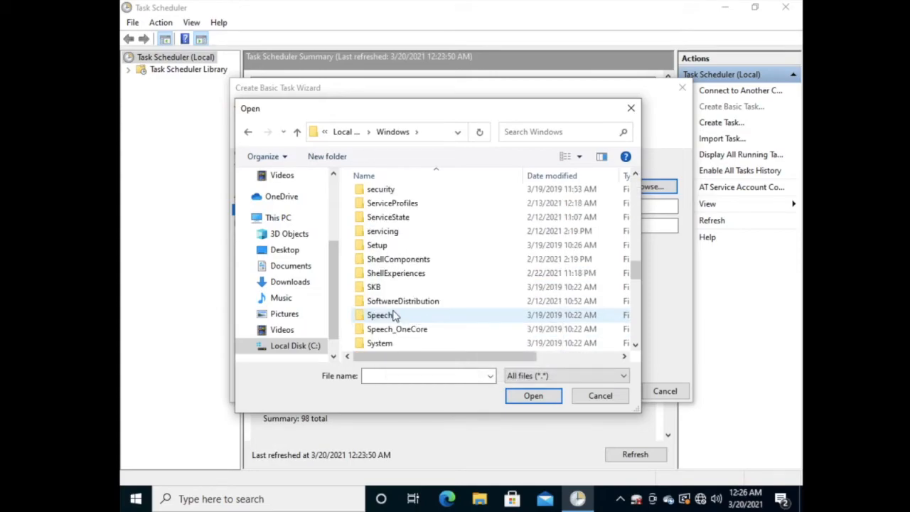
{"action": "scroll", "coordinate": [390, 334], "scroll_direction": "down", "scroll_amount": 1}
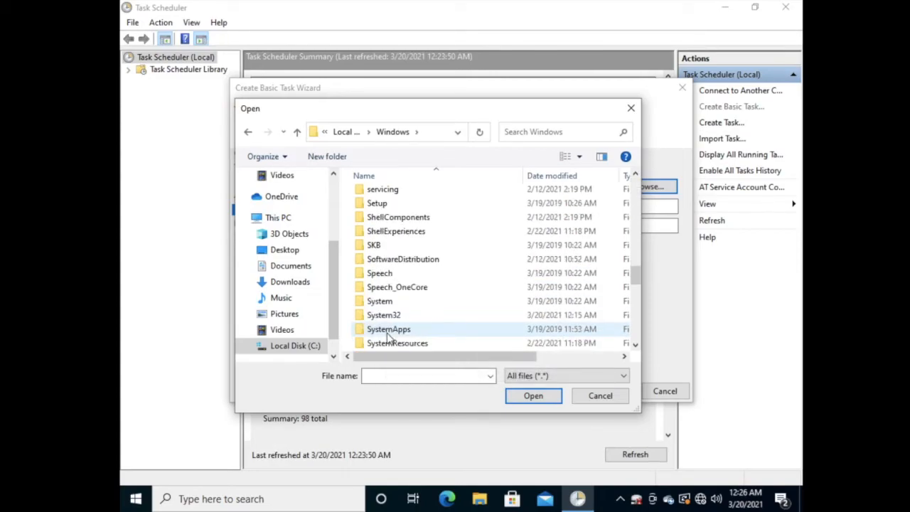
{"action": "double_click", "coordinate": [407, 317]}
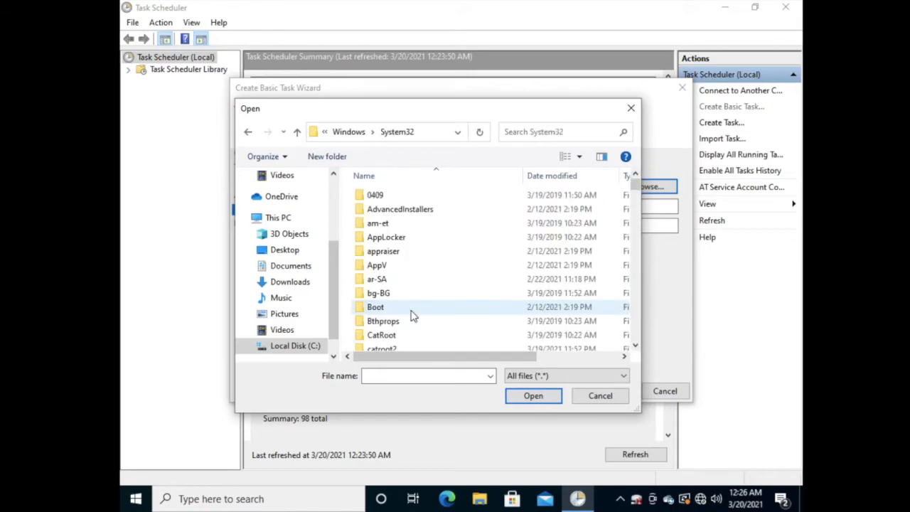
Choose cleanmgr.exe from System32 as the program to run and continue to the task summary
{"action": "scroll", "coordinate": [413, 315], "scroll_direction": "down", "scroll_amount": 1}
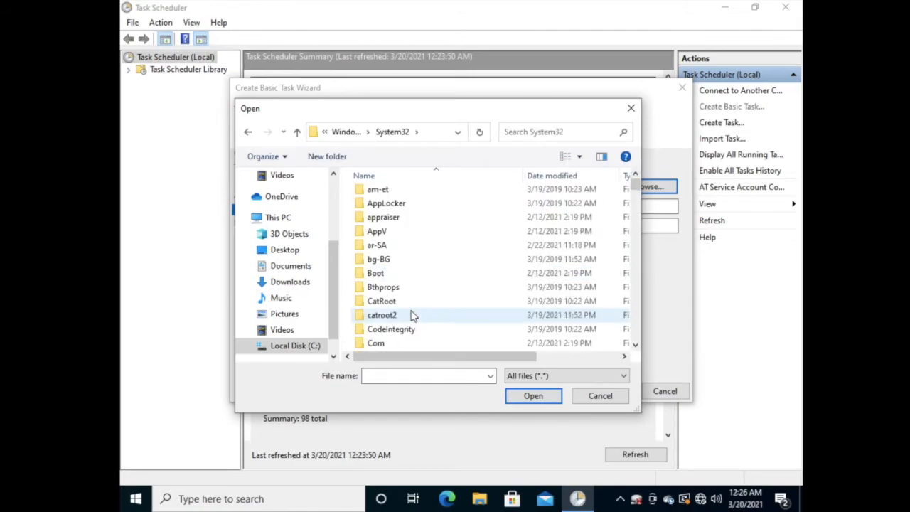
{"action": "scroll", "coordinate": [412, 315], "scroll_direction": "down", "scroll_amount": 1}
{"action": "scroll", "coordinate": [412, 315], "scroll_direction": "down", "scroll_amount": 4}
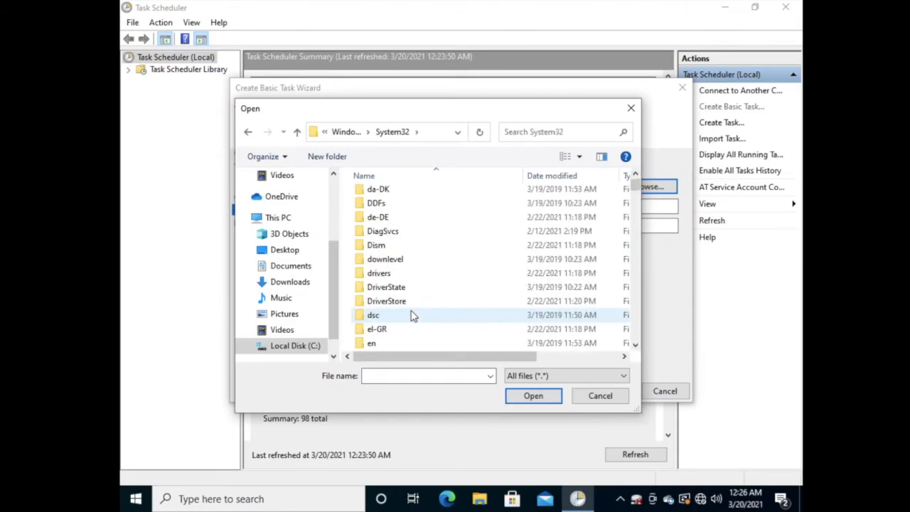
{"action": "scroll", "coordinate": [412, 315], "scroll_direction": "down", "scroll_amount": 3}
{"action": "scroll", "coordinate": [412, 315], "scroll_direction": "down", "scroll_amount": 8}
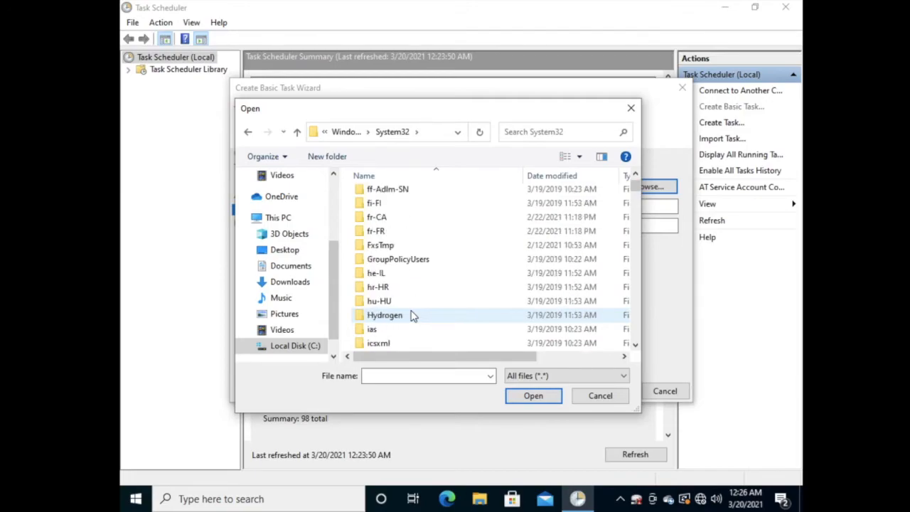
{"action": "type", "text": "clea"}
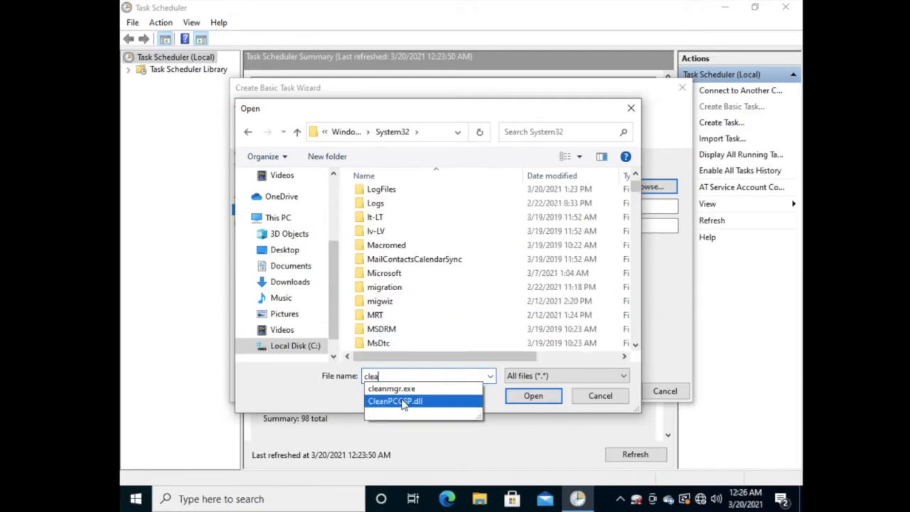
{"action": "left_click", "coordinate": [417, 389]}
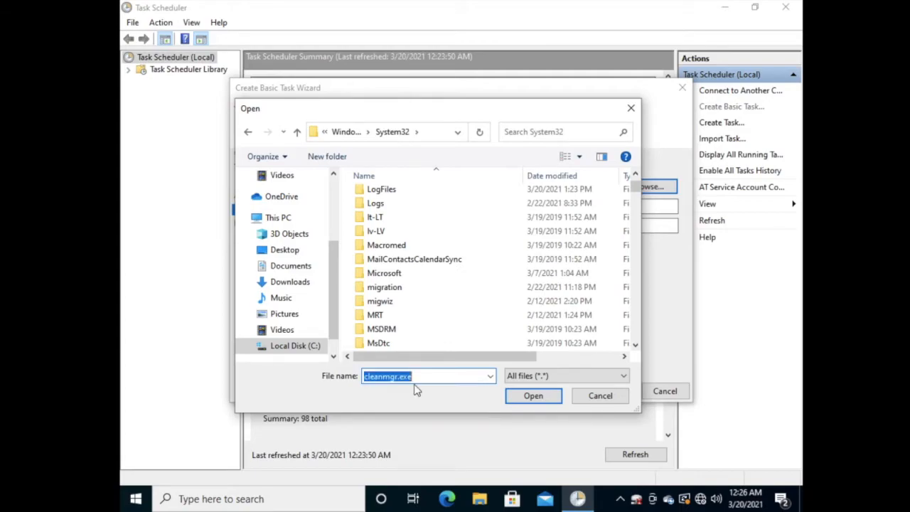
{"action": "left_click", "coordinate": [532, 396]}
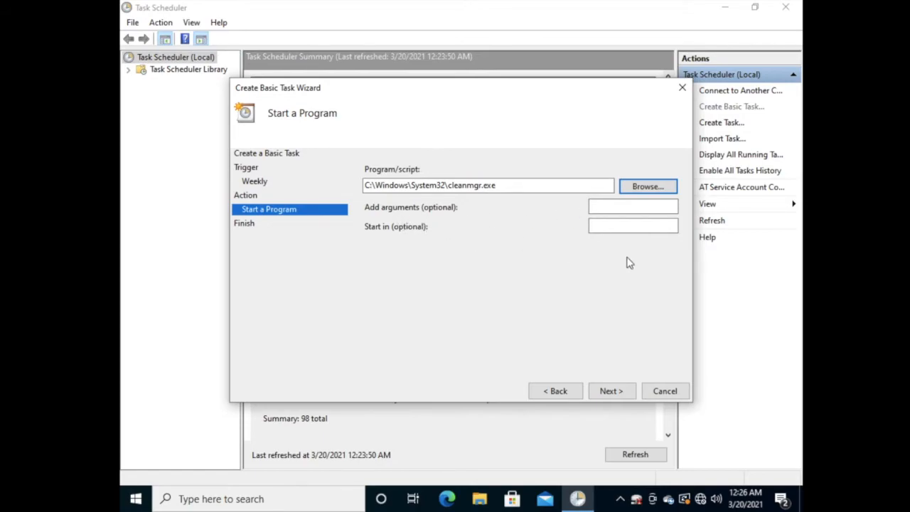
{"action": "left_click", "coordinate": [610, 391]}
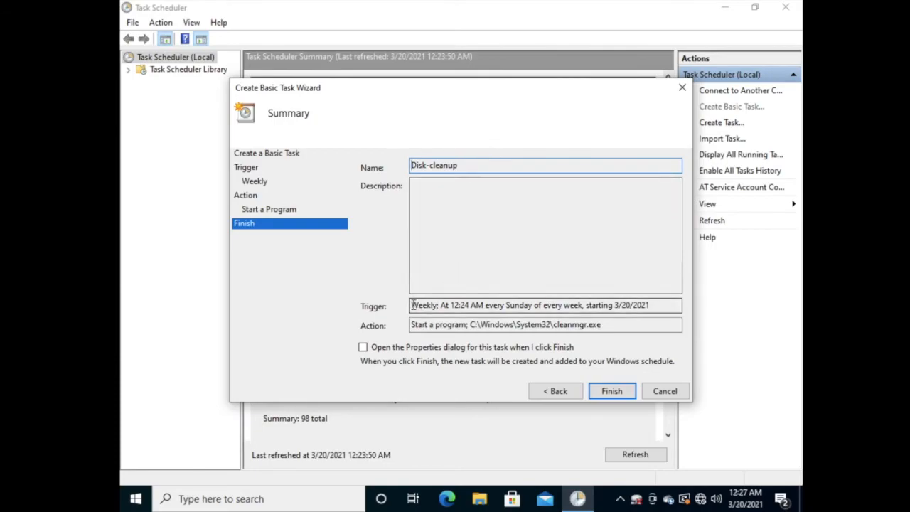
Check the trigger schedule in the task summary and finish creating the task
{"action": "left_click_drag", "start_coordinate": [412, 305], "coordinate": [432, 305]}
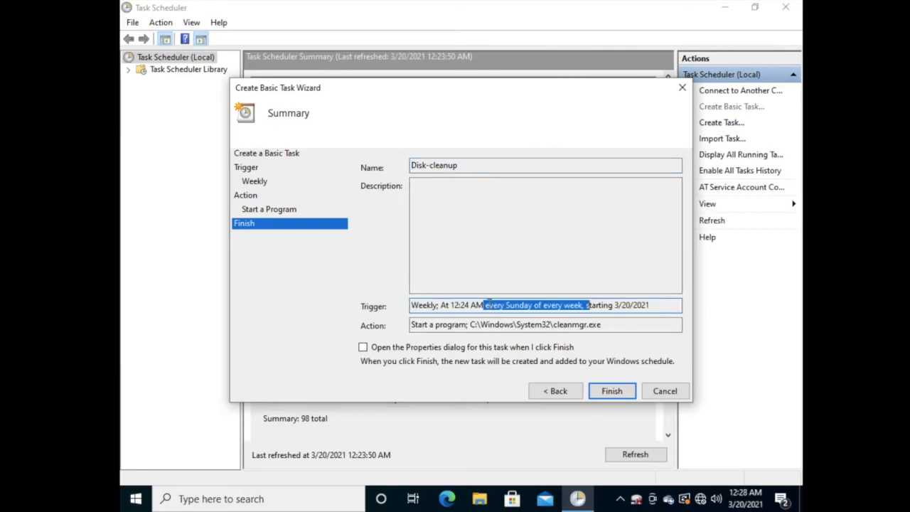
{"action": "left_click", "coordinate": [484, 305]}
{"action": "left_click_drag", "start_coordinate": [469, 305], "coordinate": [580, 307]}
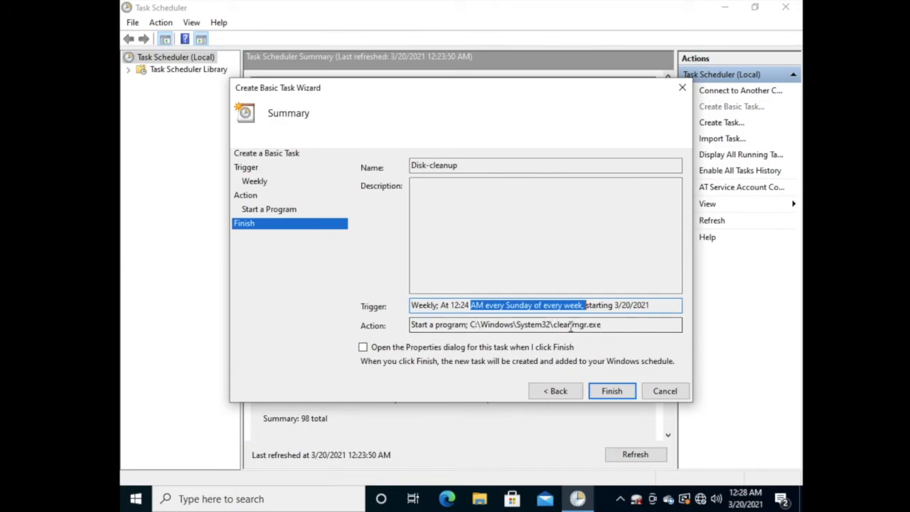
{"action": "left_click", "coordinate": [612, 391]}
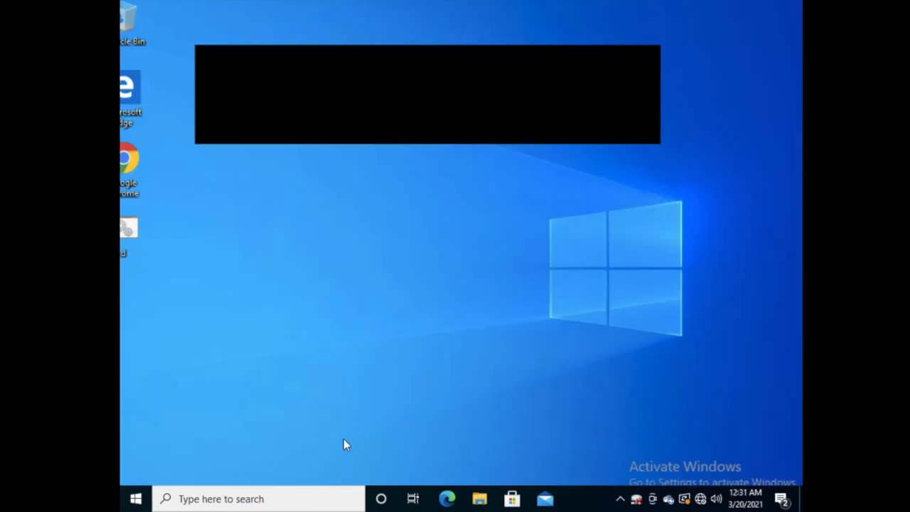
Launch Disk Cleanup for drive C with the cleanmgr command
{"action": "key", "text": "super+r"}
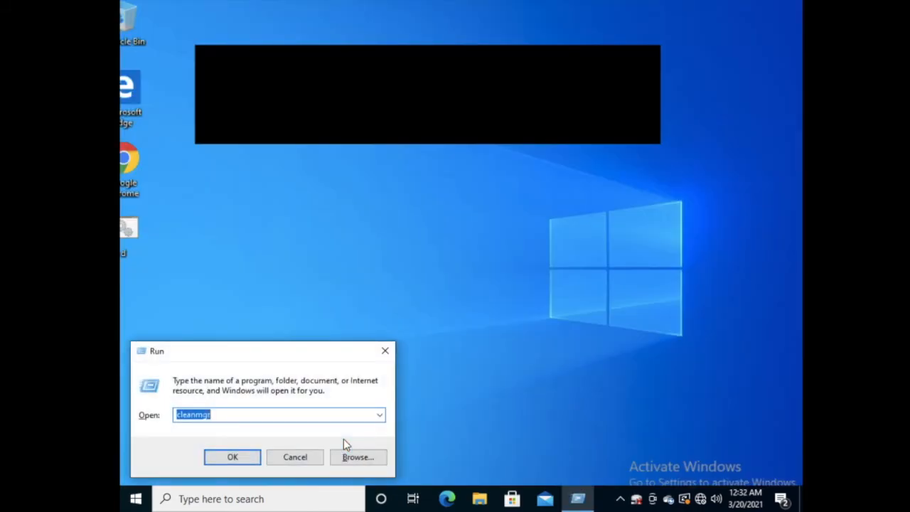
{"action": "key", "text": "Return"}
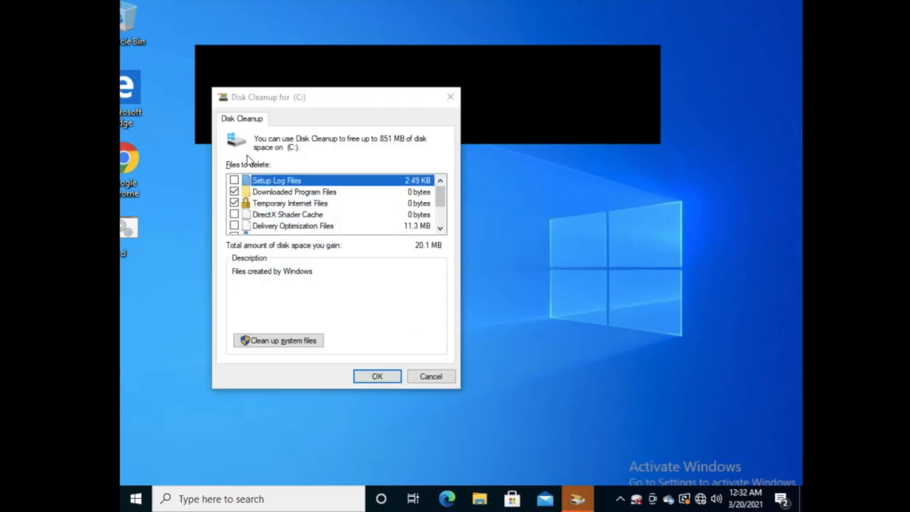
Include Setup Log Files in the cleanup, highlight Delivery Optimization Files and switch to cleaning up system files
{"action": "left_click", "coordinate": [234, 181]}
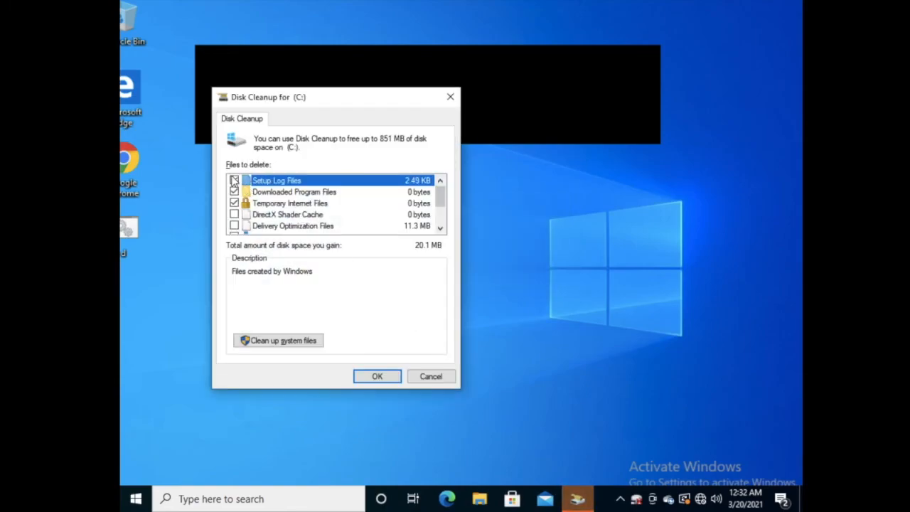
{"action": "left_click", "coordinate": [233, 226]}
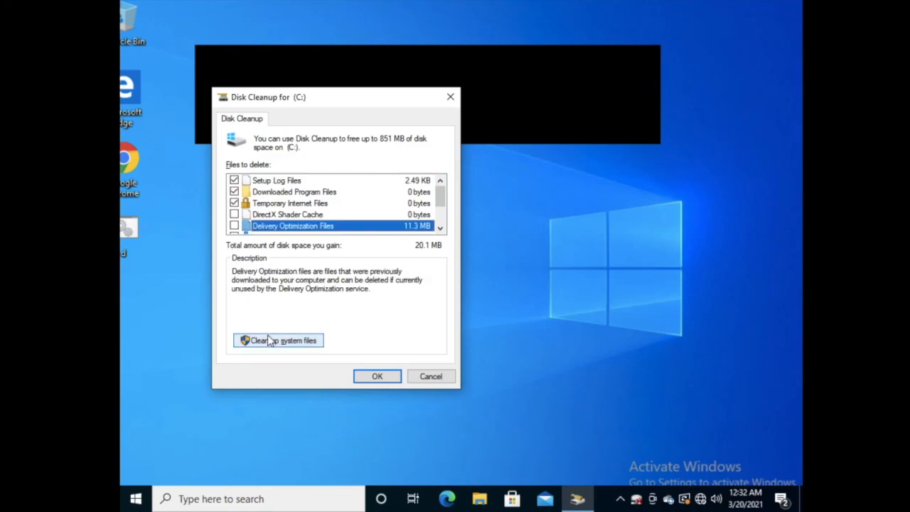
{"action": "left_click", "coordinate": [315, 341]}
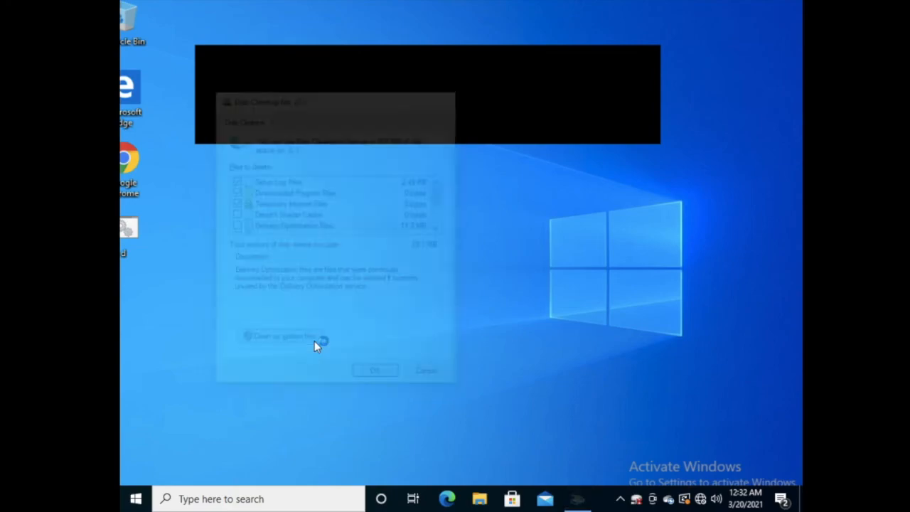